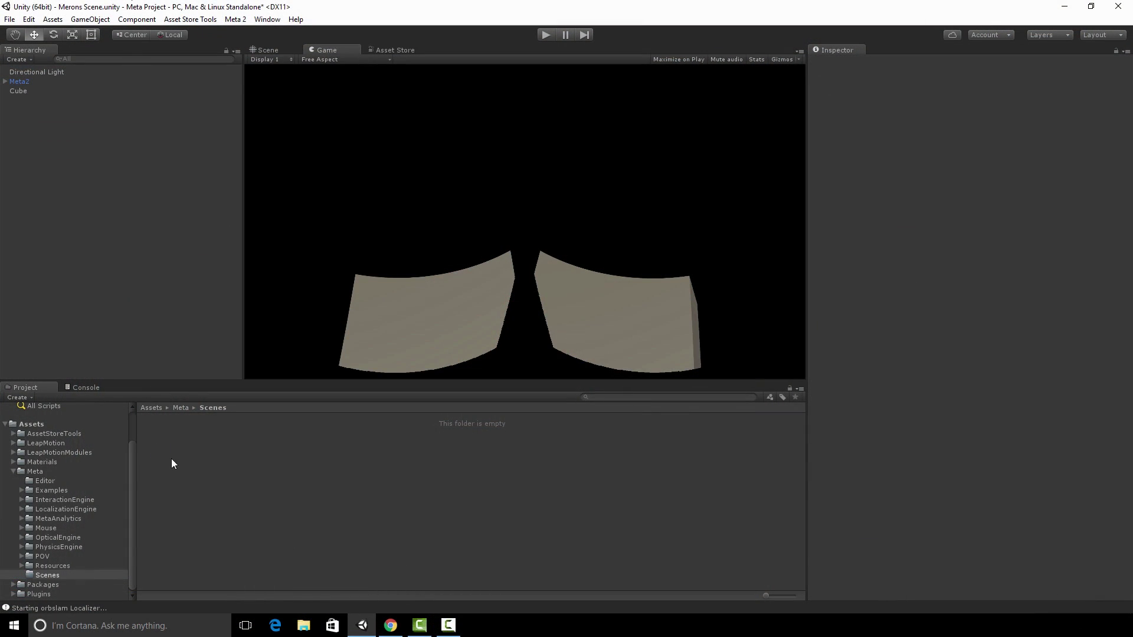
Step: Create a scene asset named 'Meron Scene' in the Scenes folder and open it, answering the save prompt
right_click(188, 455)
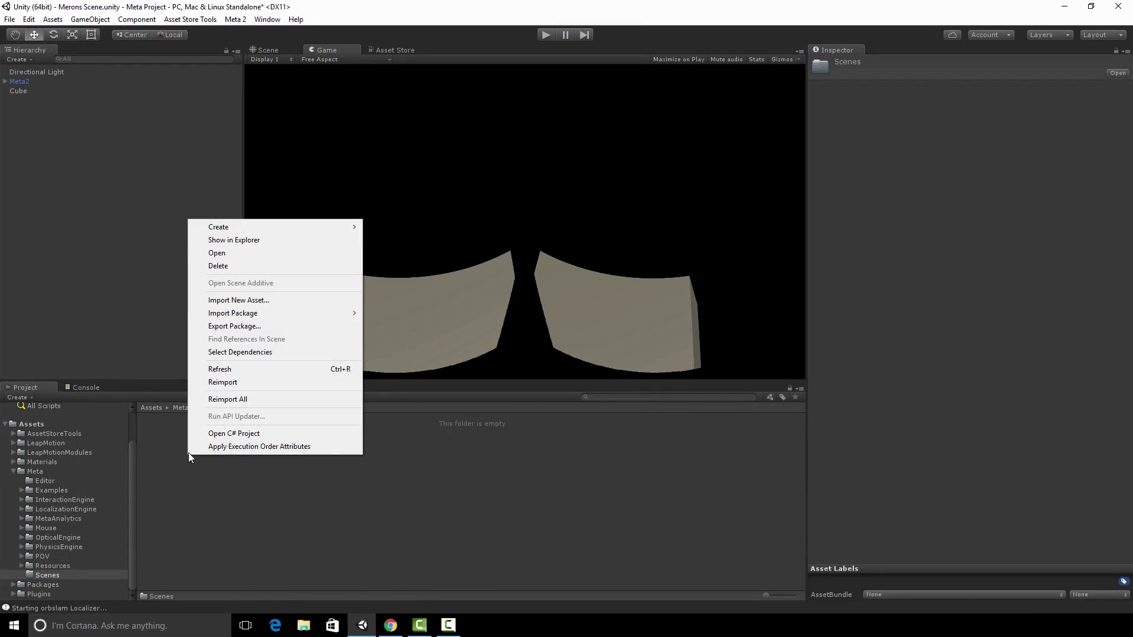
mouse_move(254, 317)
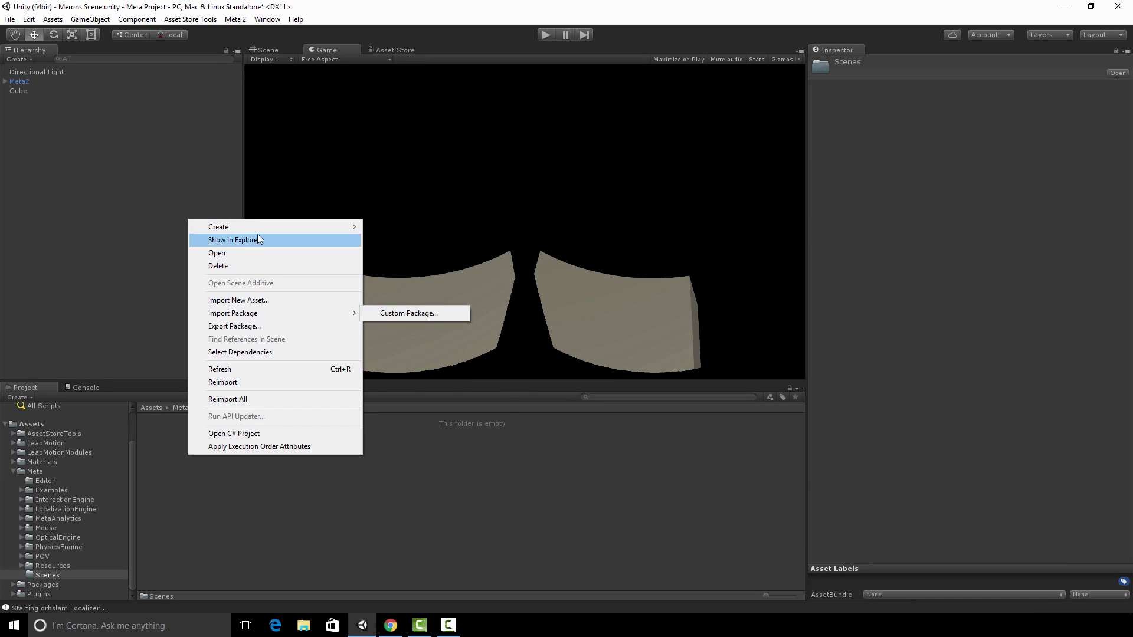
mouse_move(253, 225)
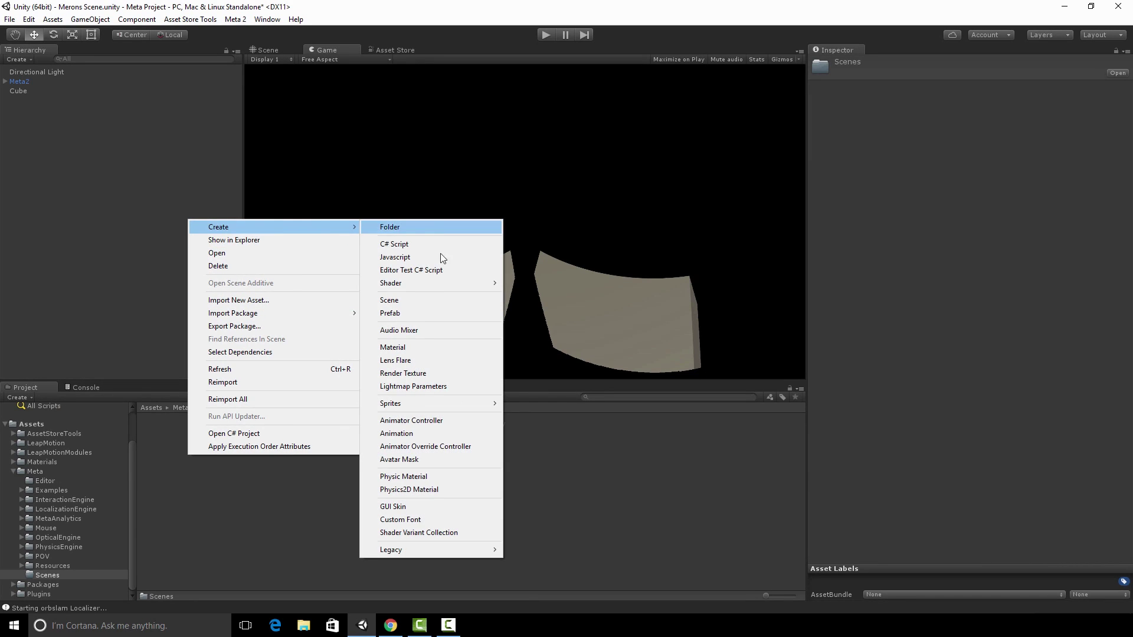
left_click(433, 301)
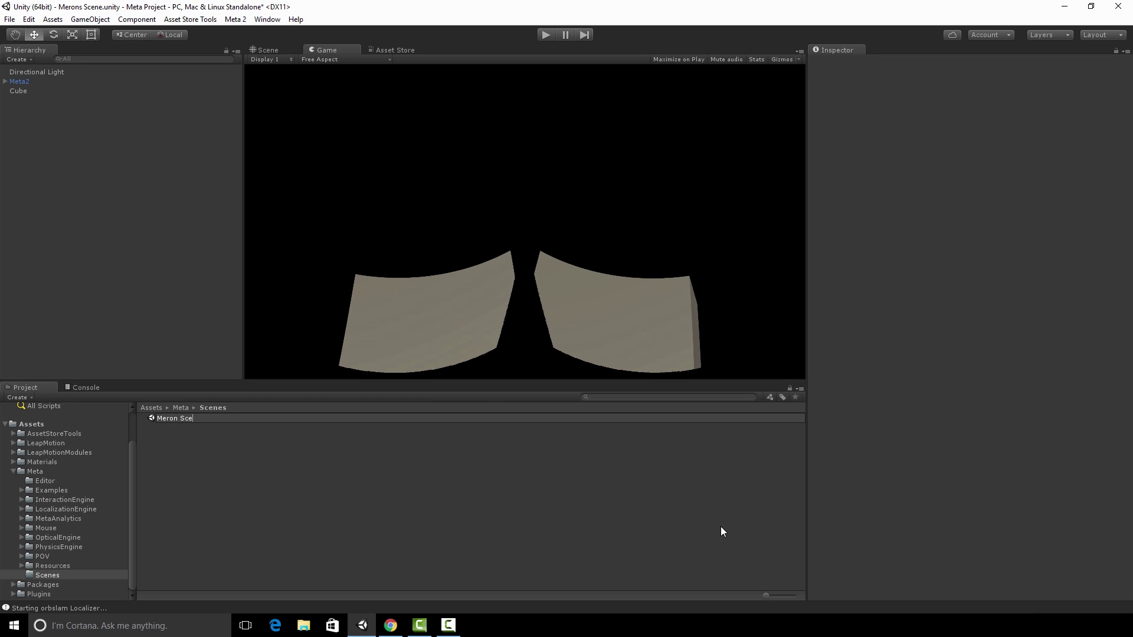
key("Return")
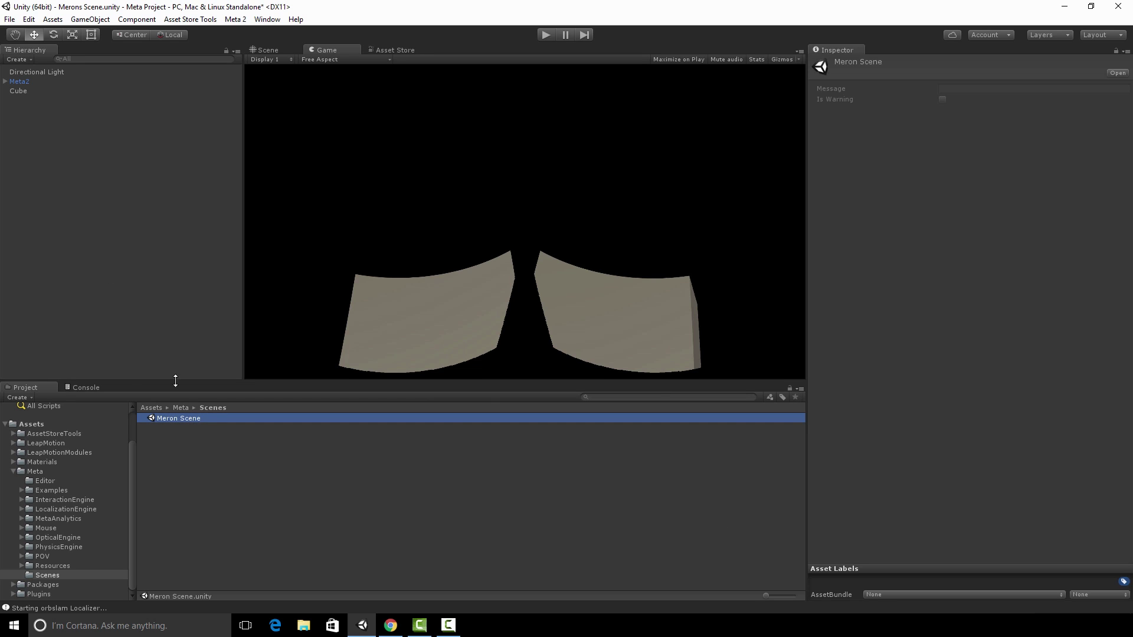
left_click(176, 410)
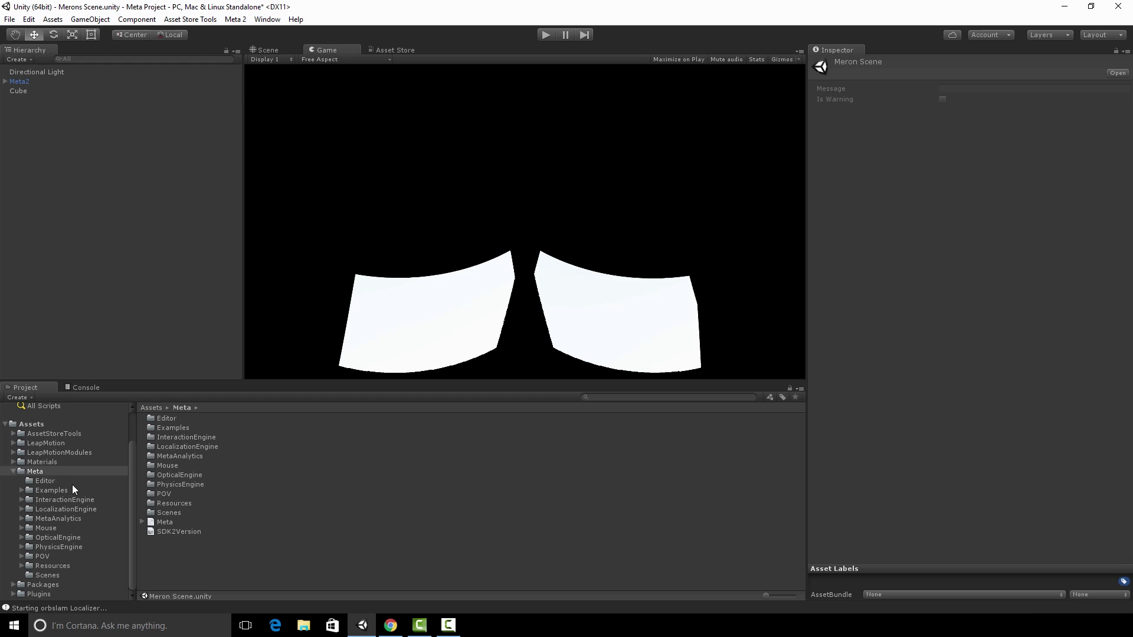
left_click(49, 575)
double_click(184, 418)
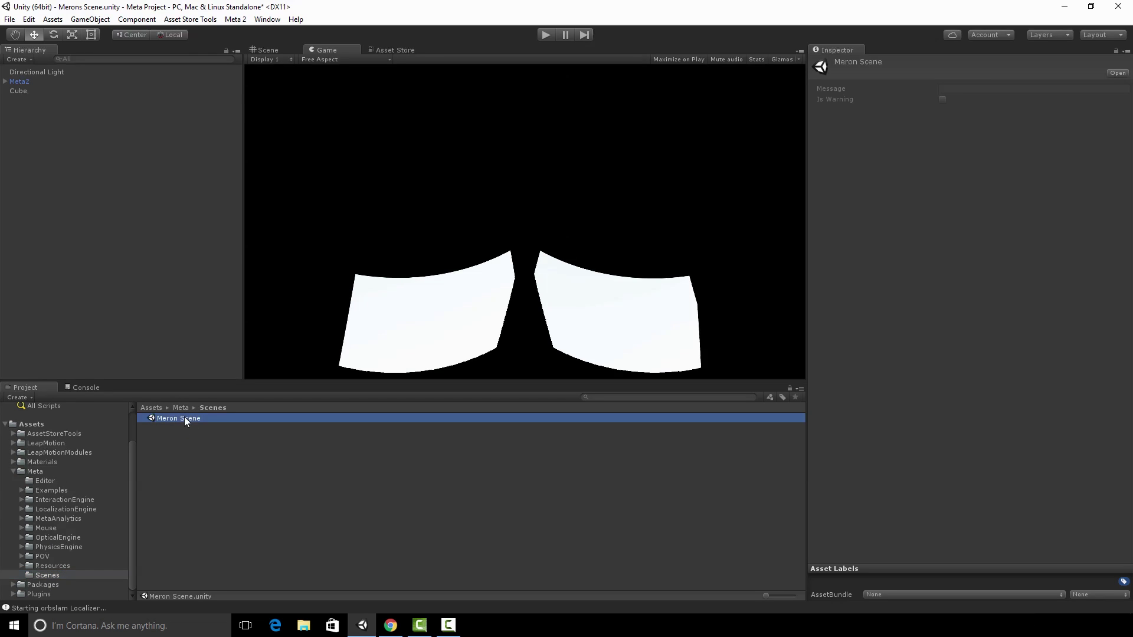
left_click(601, 336)
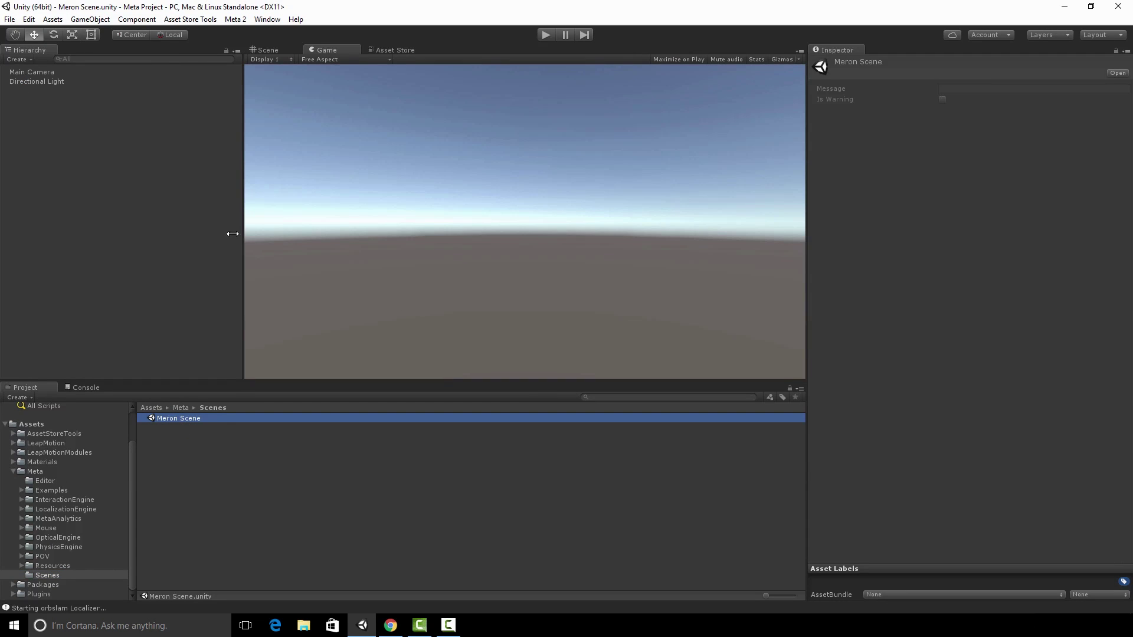
Step: Select the new scene's Main Camera in the Hierarchy
left_click(37, 72)
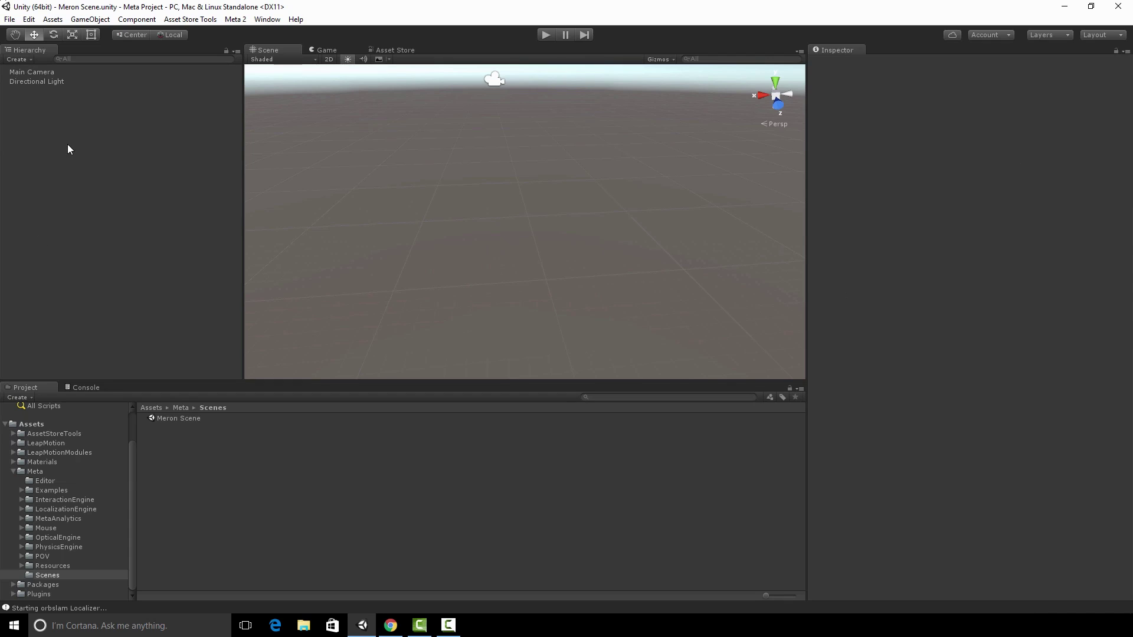
Step: Delete the default Main Camera from the scene
left_click(46, 72)
left_click(49, 82)
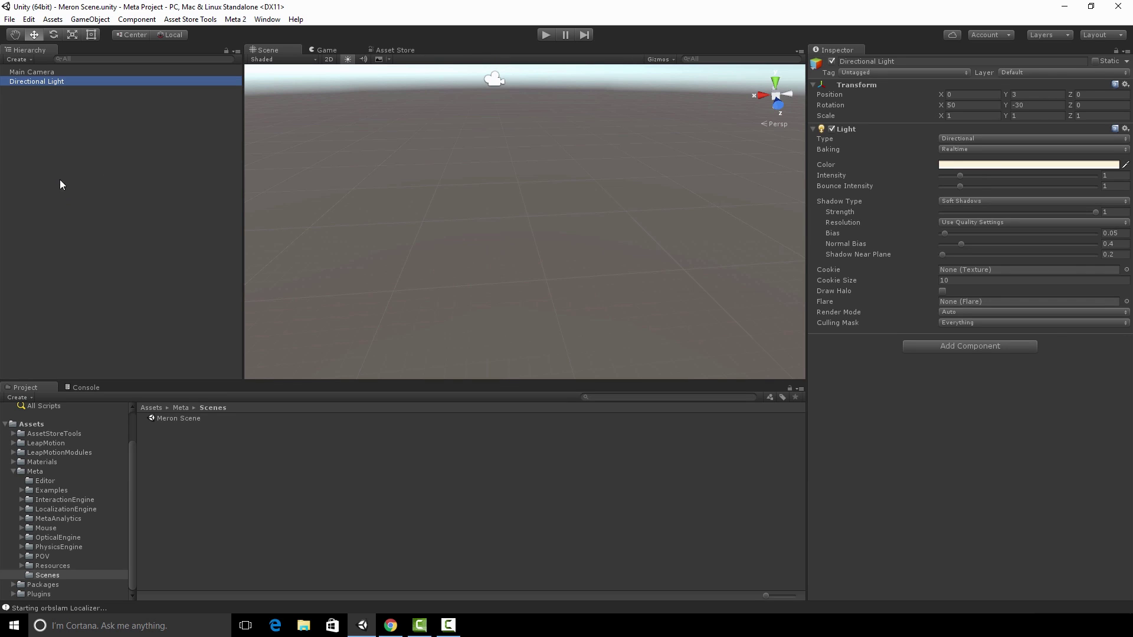
left_click(37, 71)
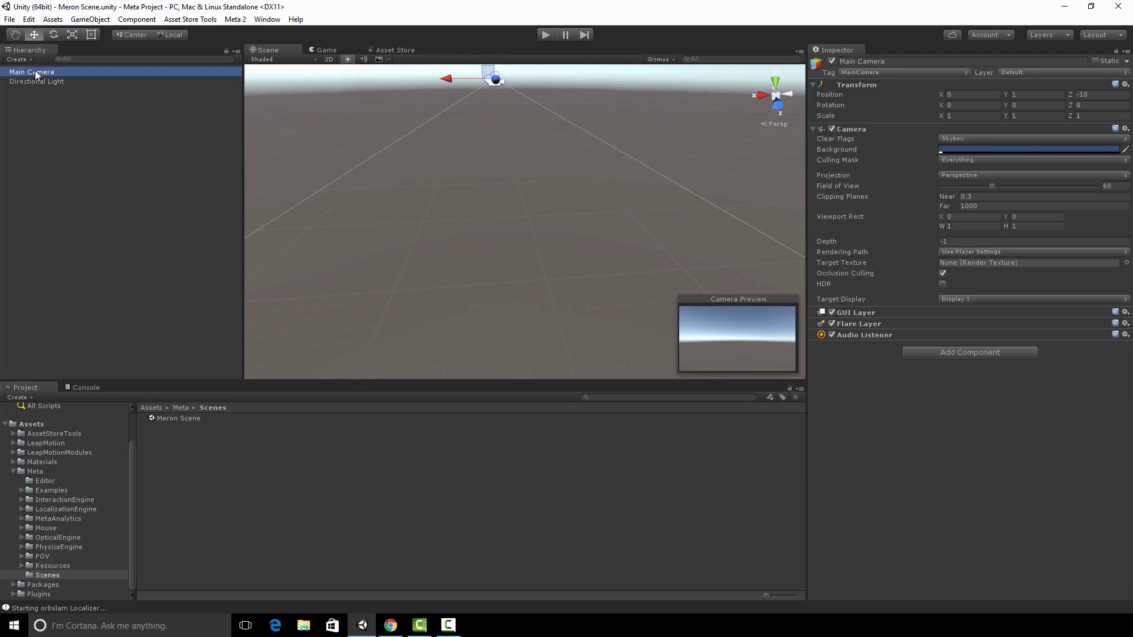
key("Delete")
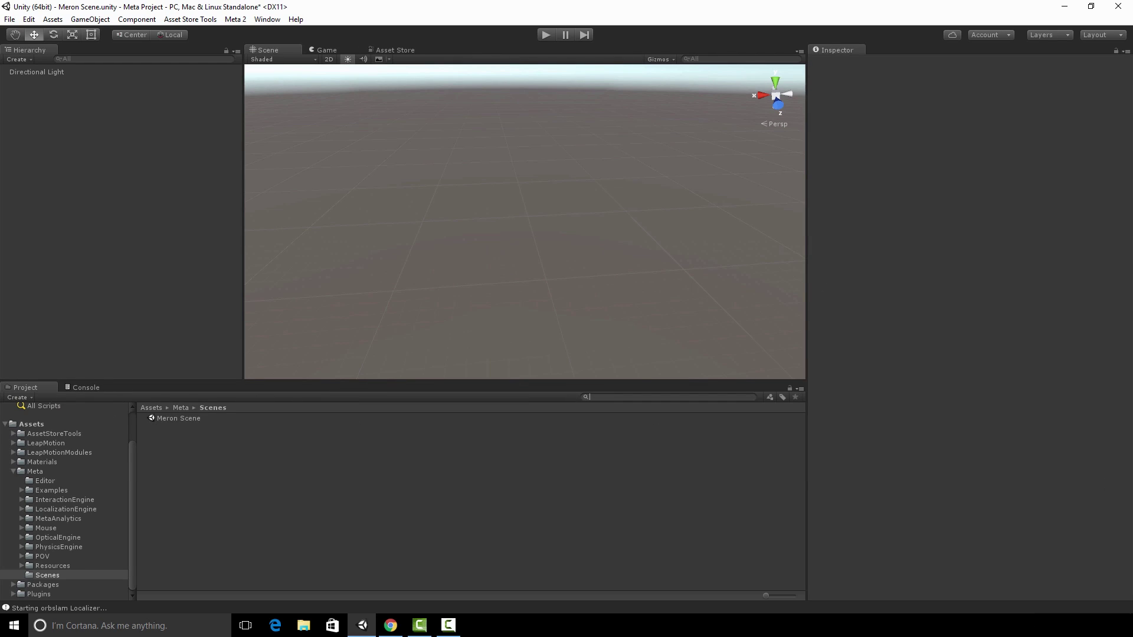
Step: Search for 'meta2' and add the Meta2 prefab to the Hierarchy
type("meta")
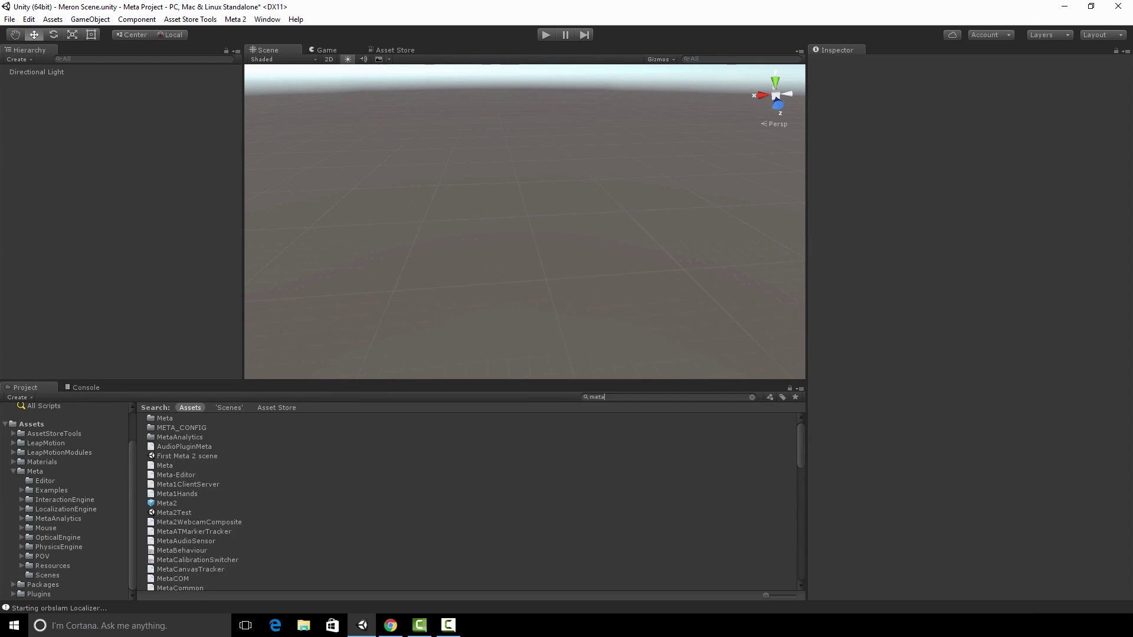
type("2")
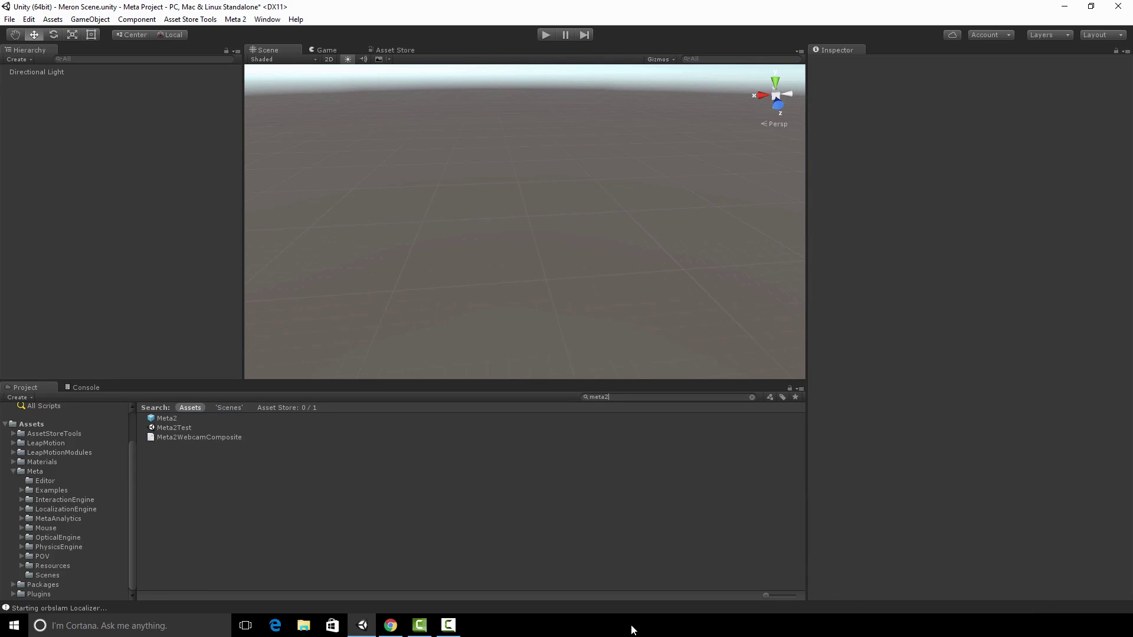
left_click(167, 418)
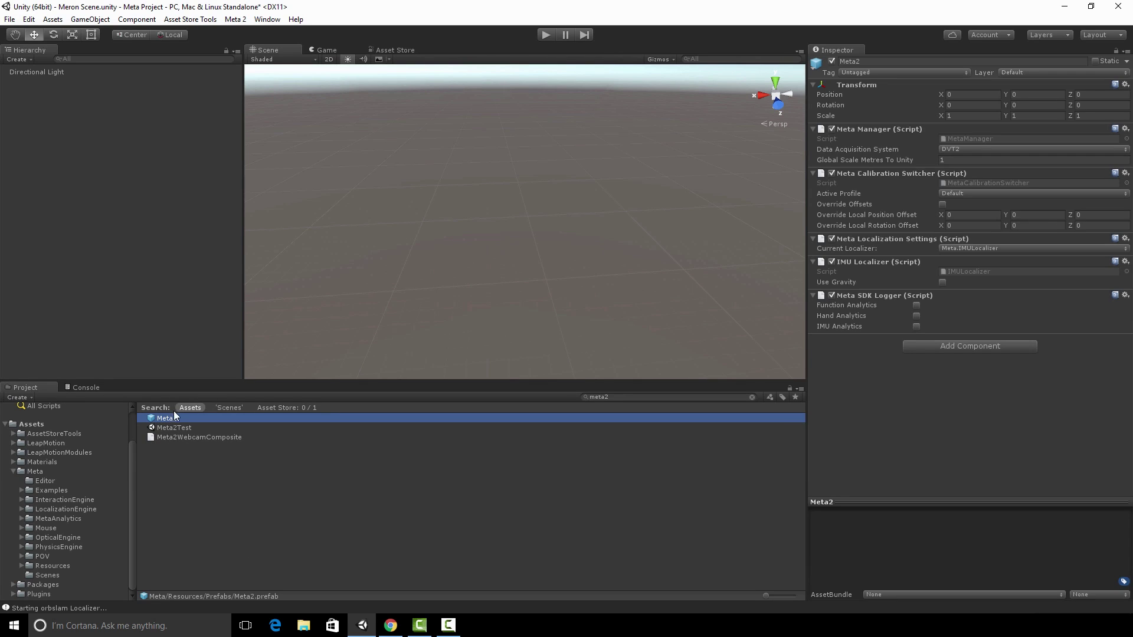
left_click_drag(174, 422, 57, 152)
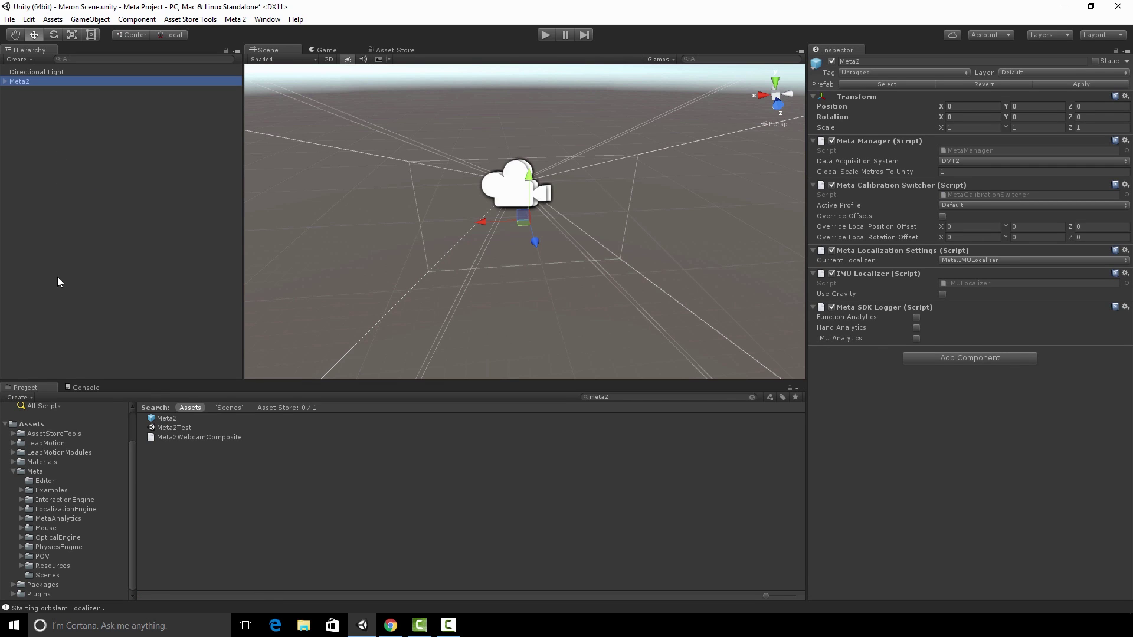
left_click(52, 254)
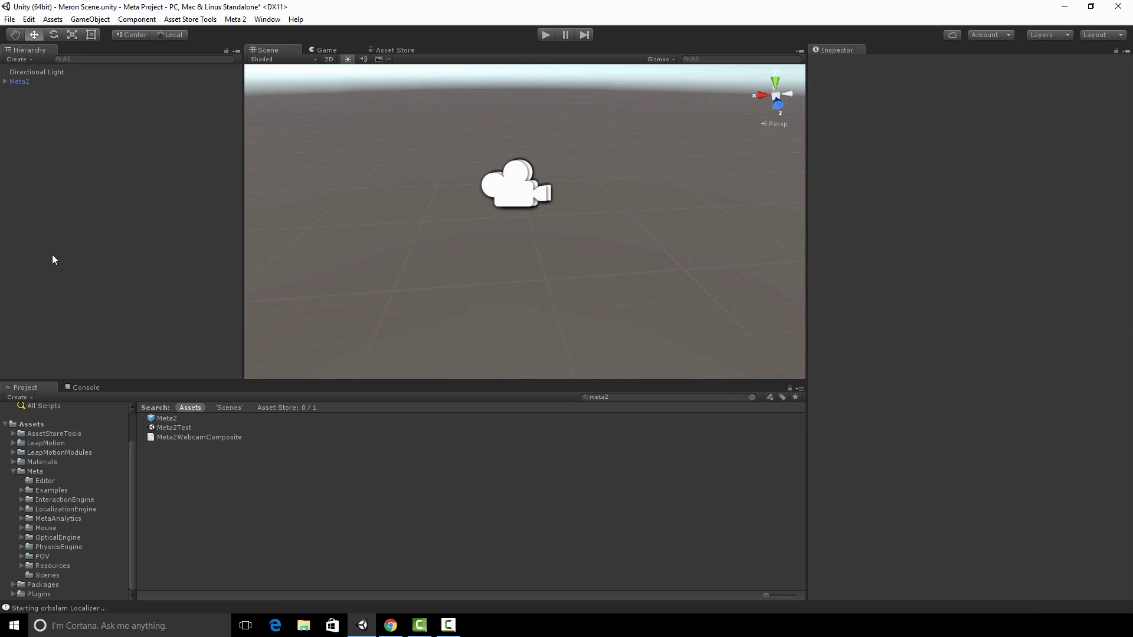
Step: Set Meta2's Current Localizer to Meta.SlamLocalizer
left_click(19, 82)
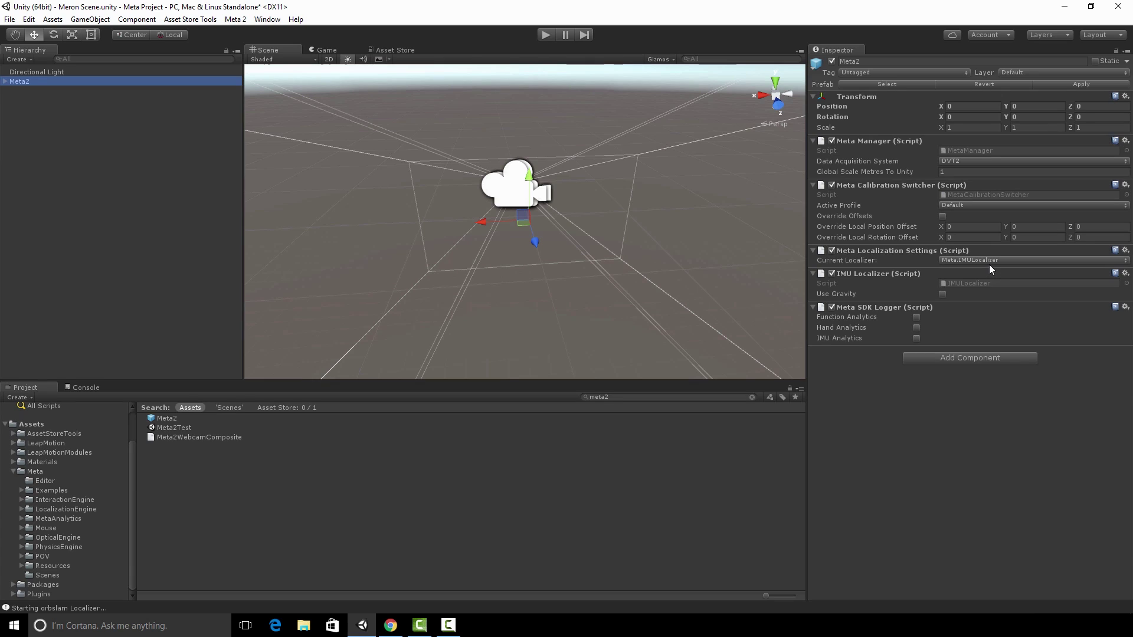
left_click(989, 262)
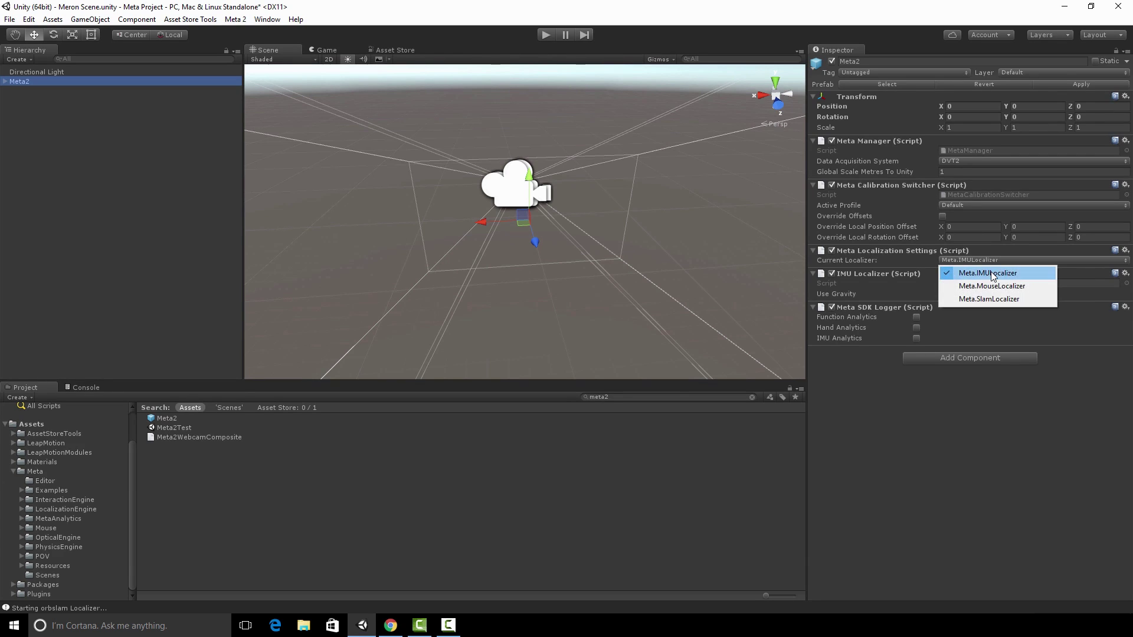
left_click(991, 298)
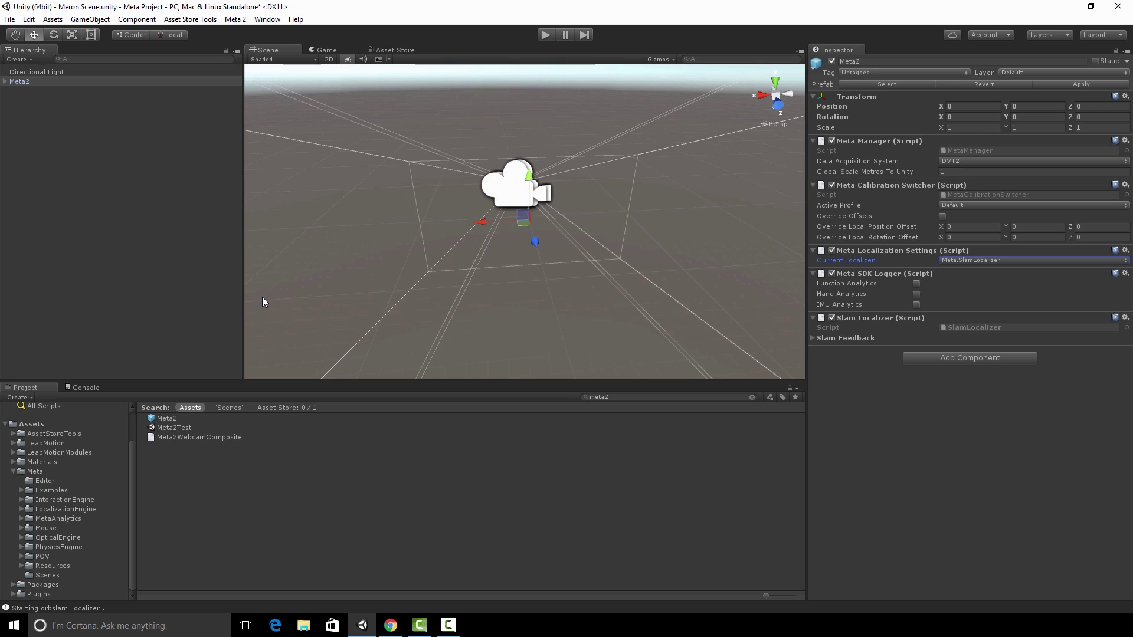
left_click(49, 115)
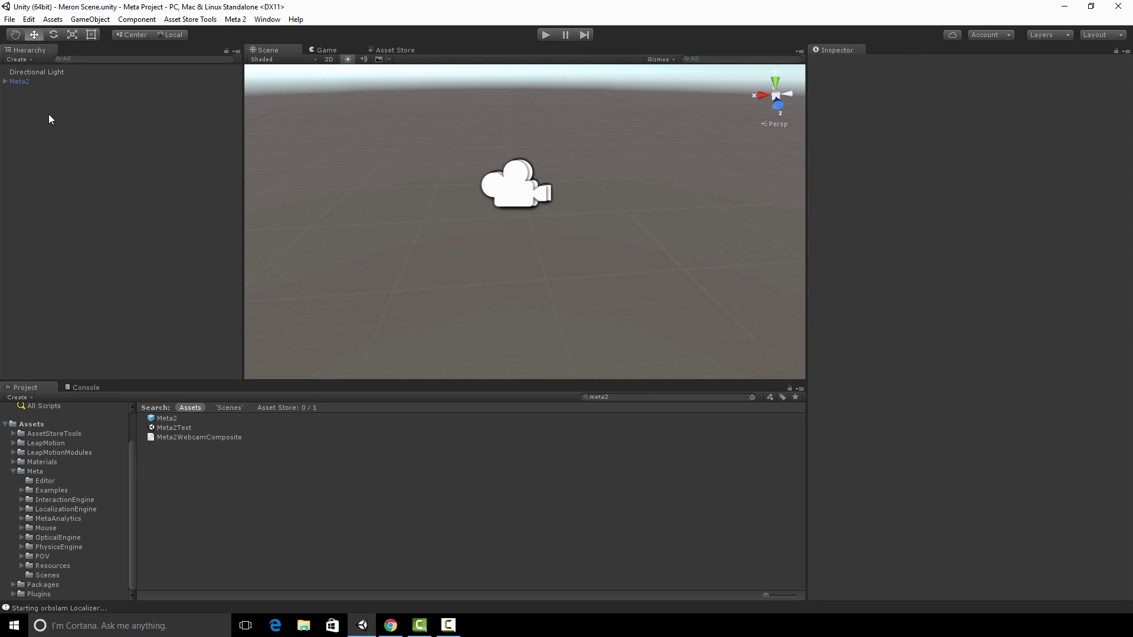
Step: Add a 3D Cube object to the scene
left_click(17, 60)
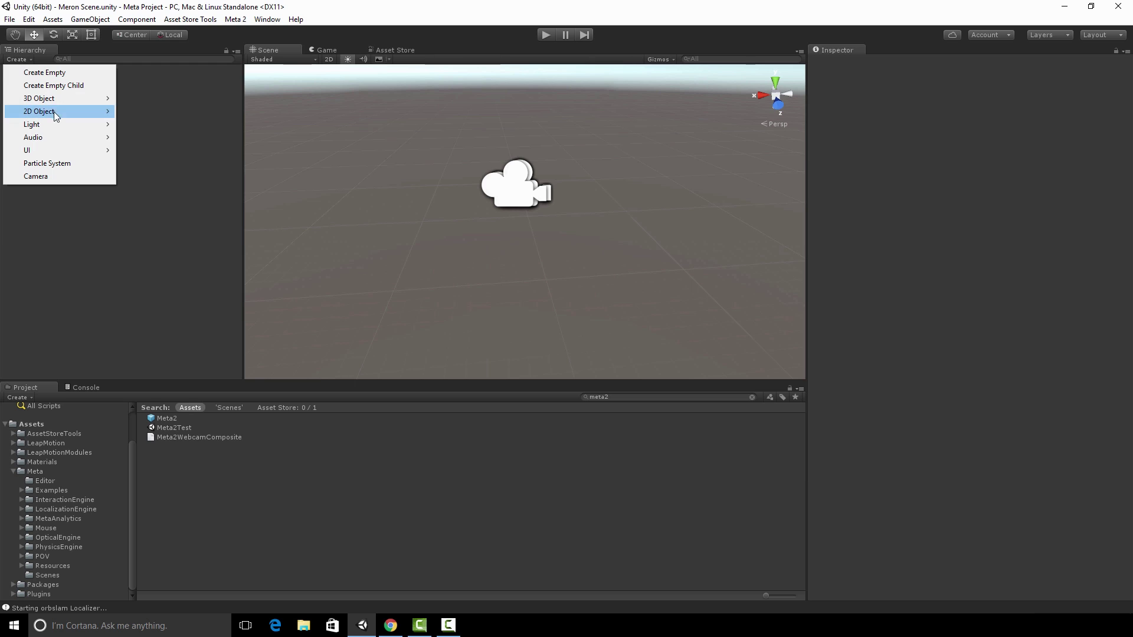
mouse_move(47, 100)
left_click(141, 99)
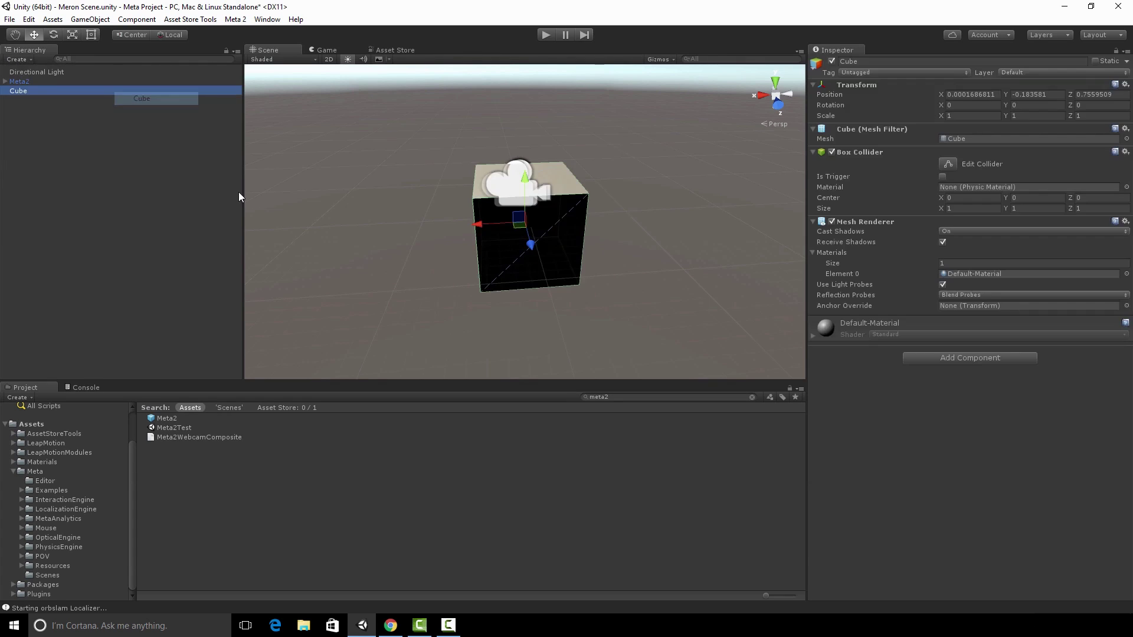
left_click(89, 169)
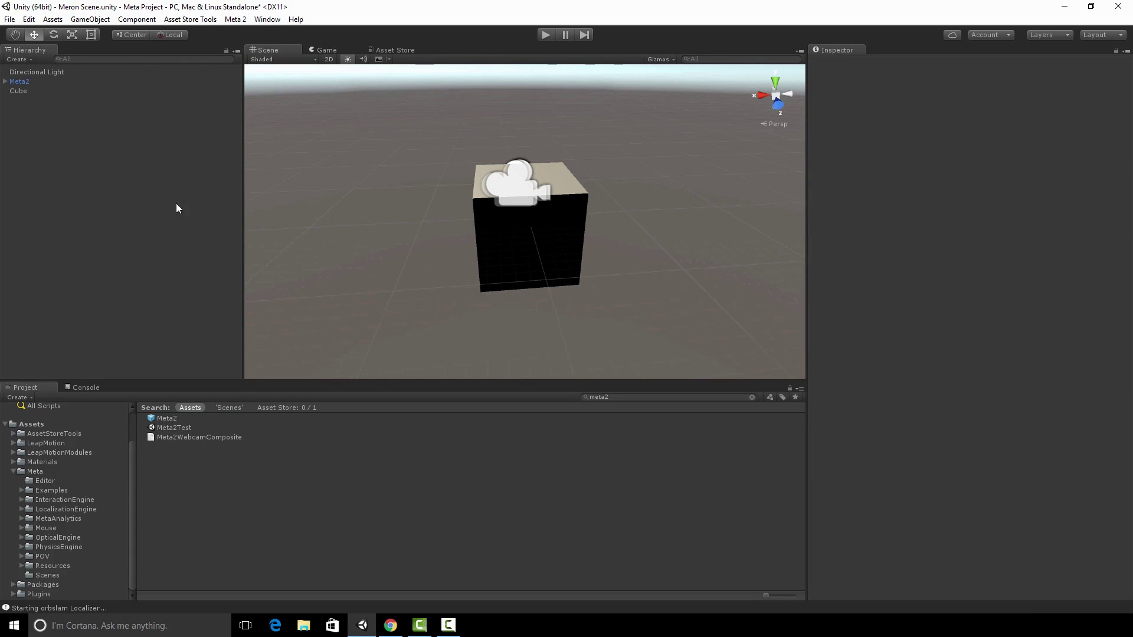
Step: Give the cube a Rigidbody with Use Gravity off and Angular Drag and Drag of 2
left_click(26, 91)
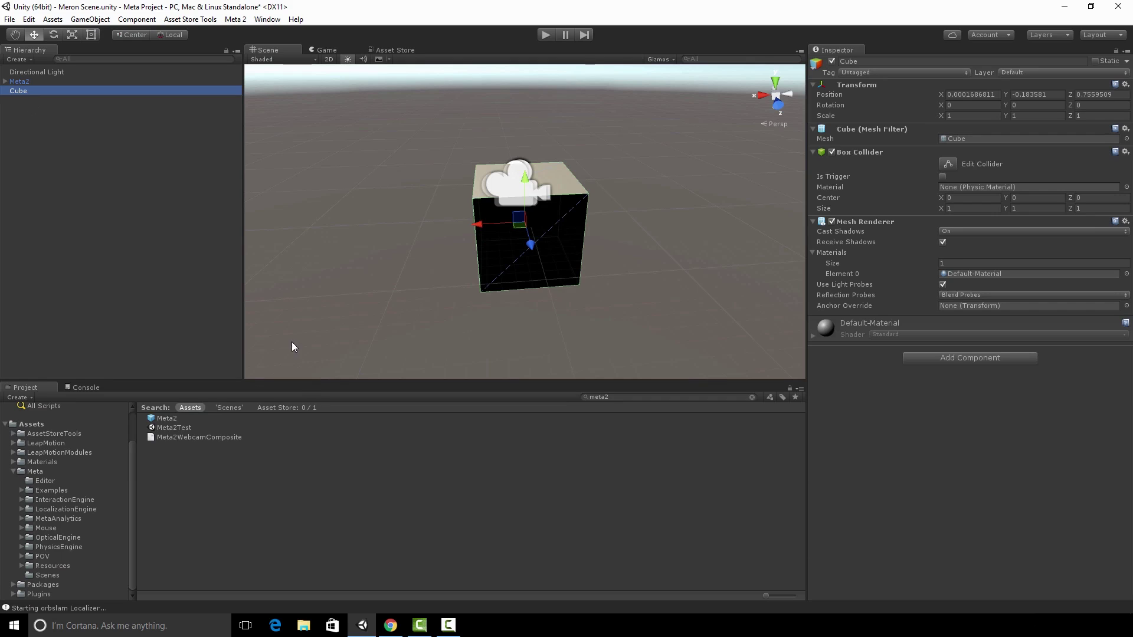
left_click(973, 357)
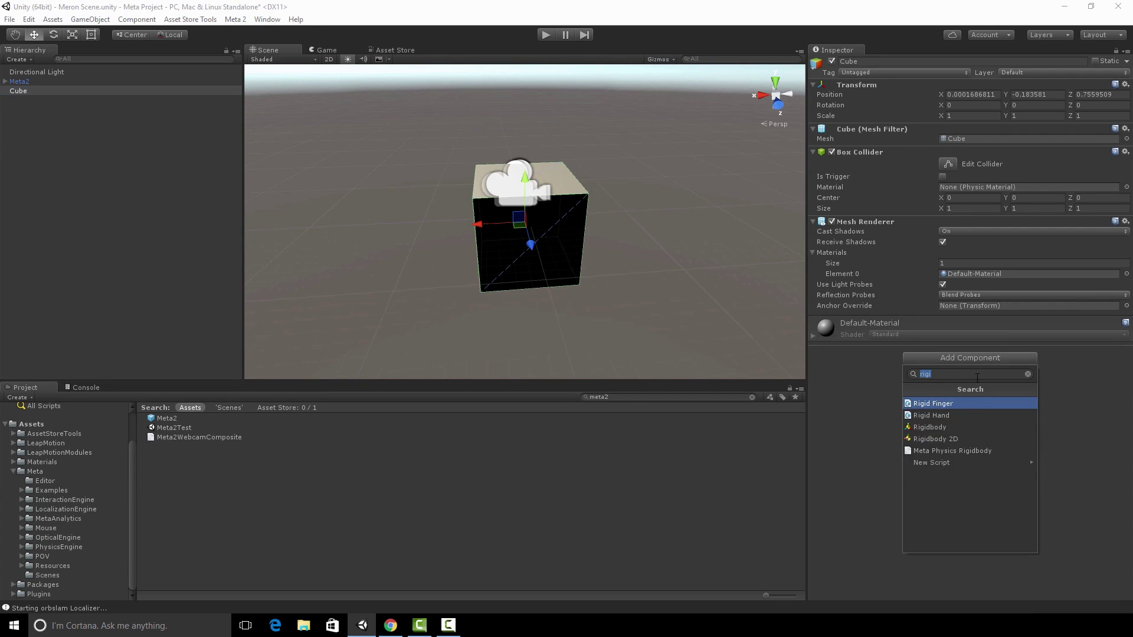
left_click(944, 437)
left_click(931, 424)
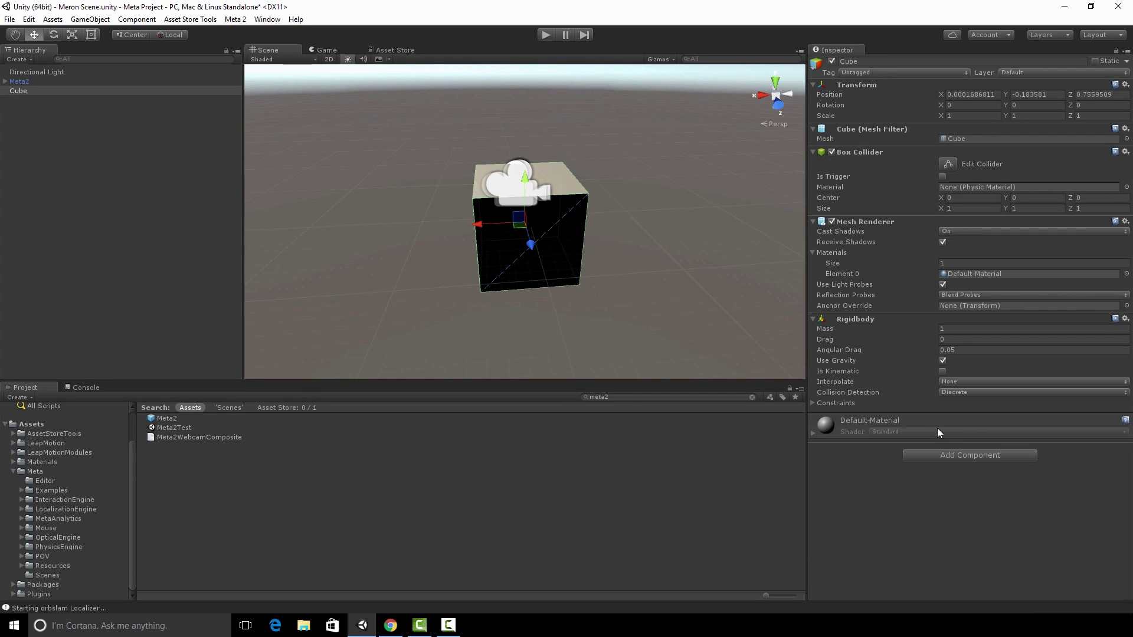
left_click(943, 360)
key("shift+Tab")
type("2")
left_click(968, 340)
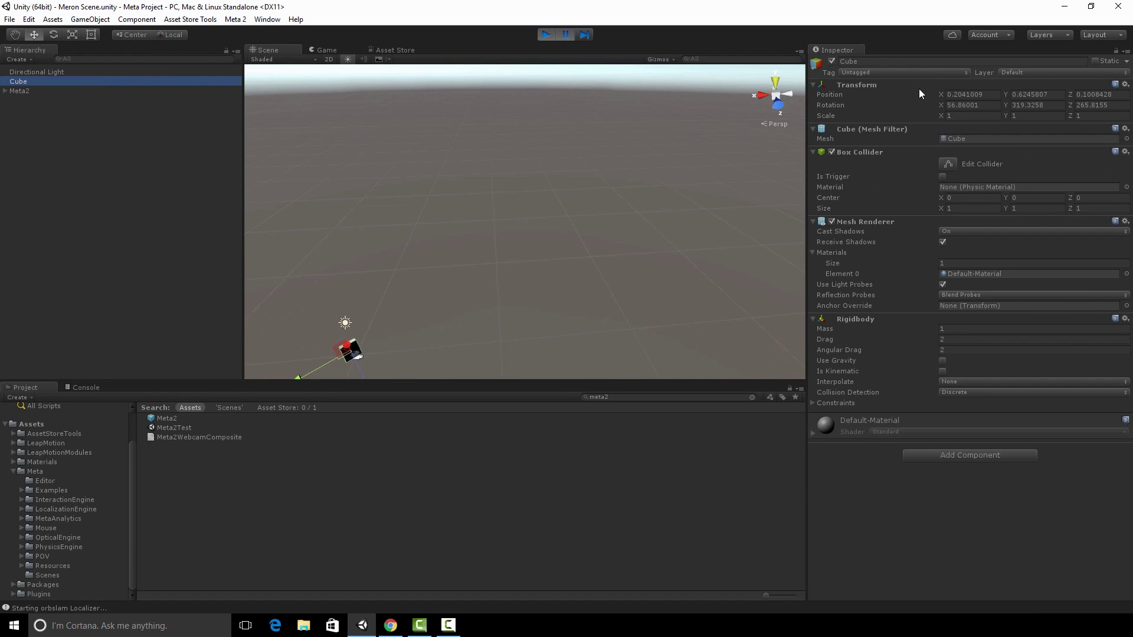
Step: Start editing the Cube's Transform X position value
left_click(941, 96)
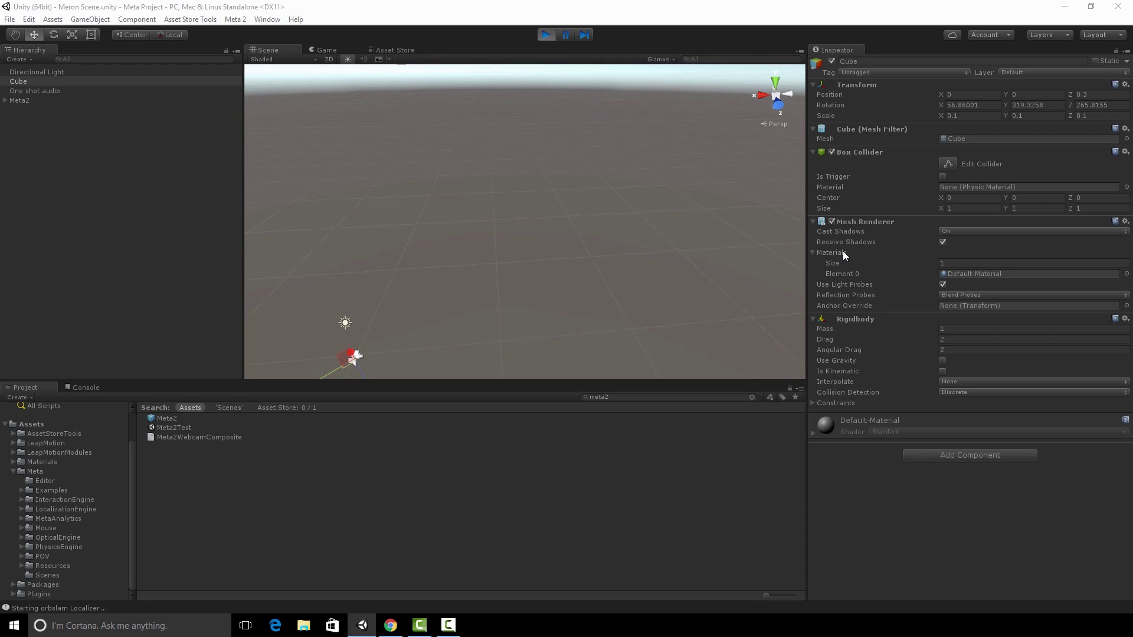
Step: Switch to the Game view to see the running scene's side-by-side stereo render
left_click(334, 52)
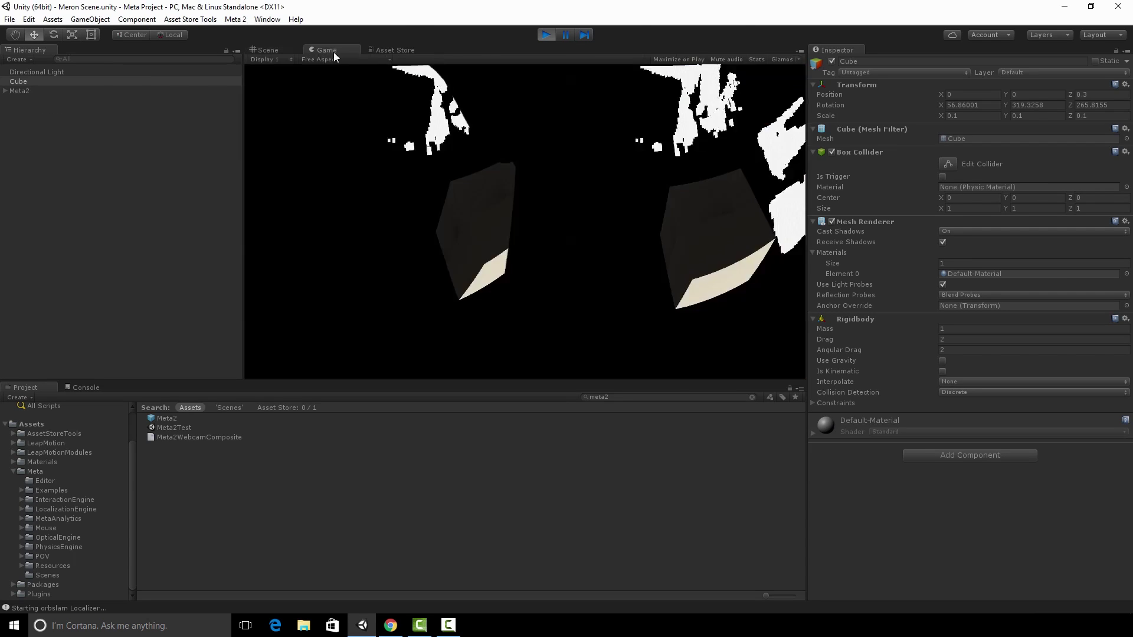